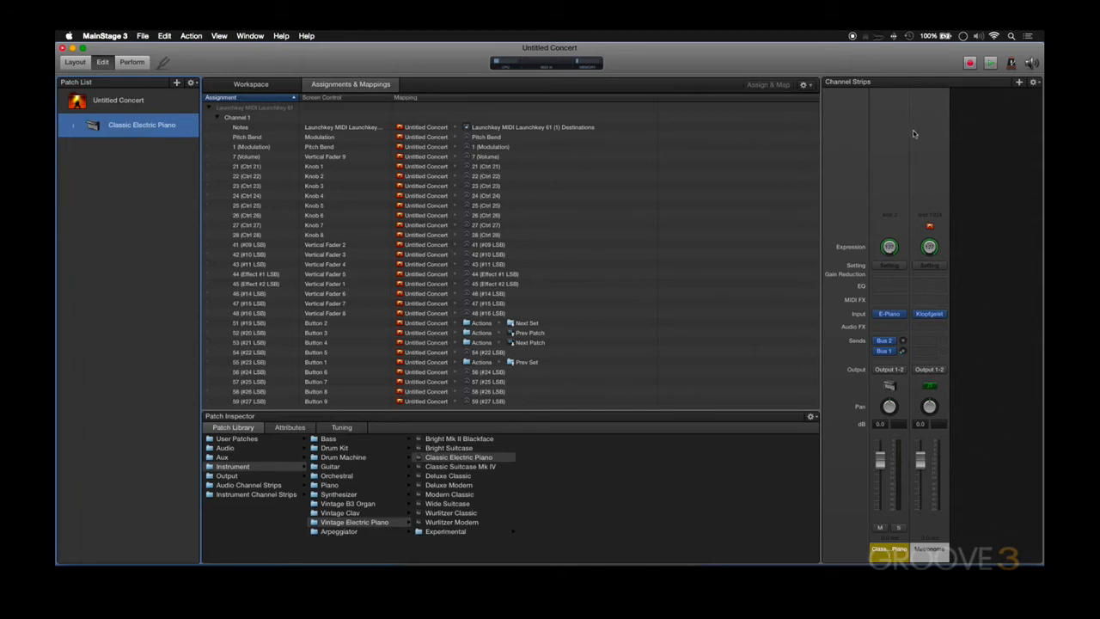
Create a new instrument channel strip with output 1-2 and insert the Playback plug-in on it in Mono
click(1021, 82)
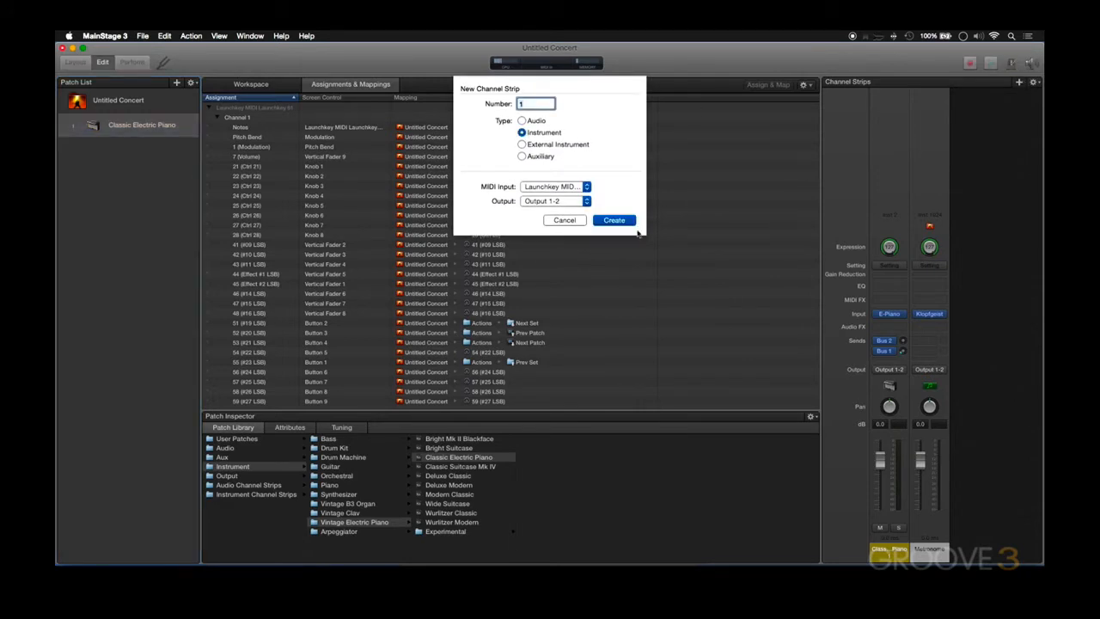
click(613, 221)
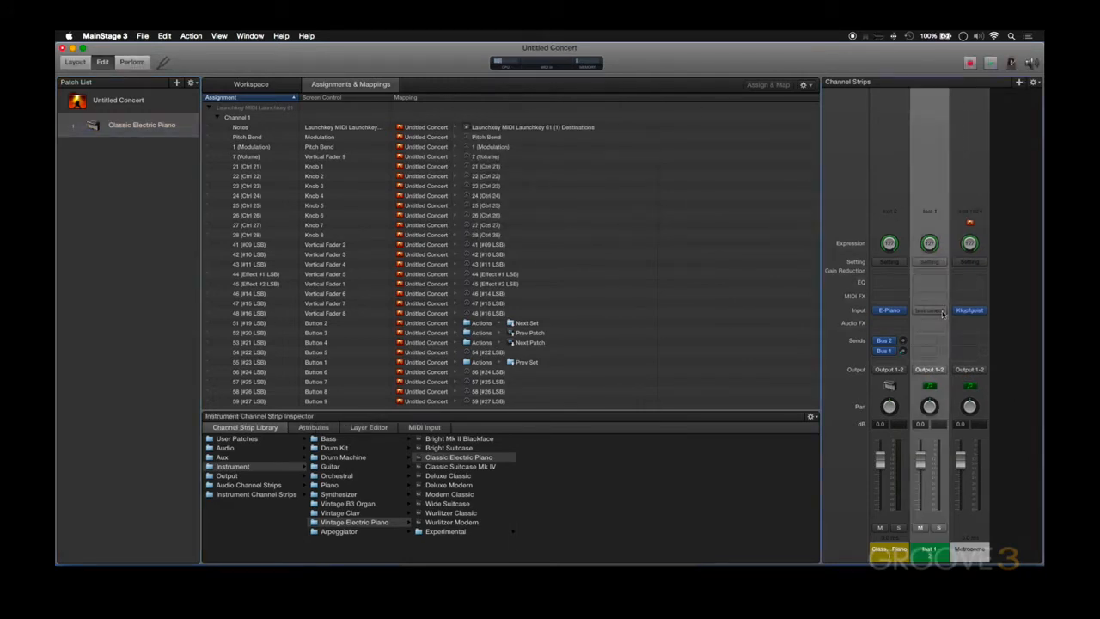
click(943, 313)
mouse_move(937, 418)
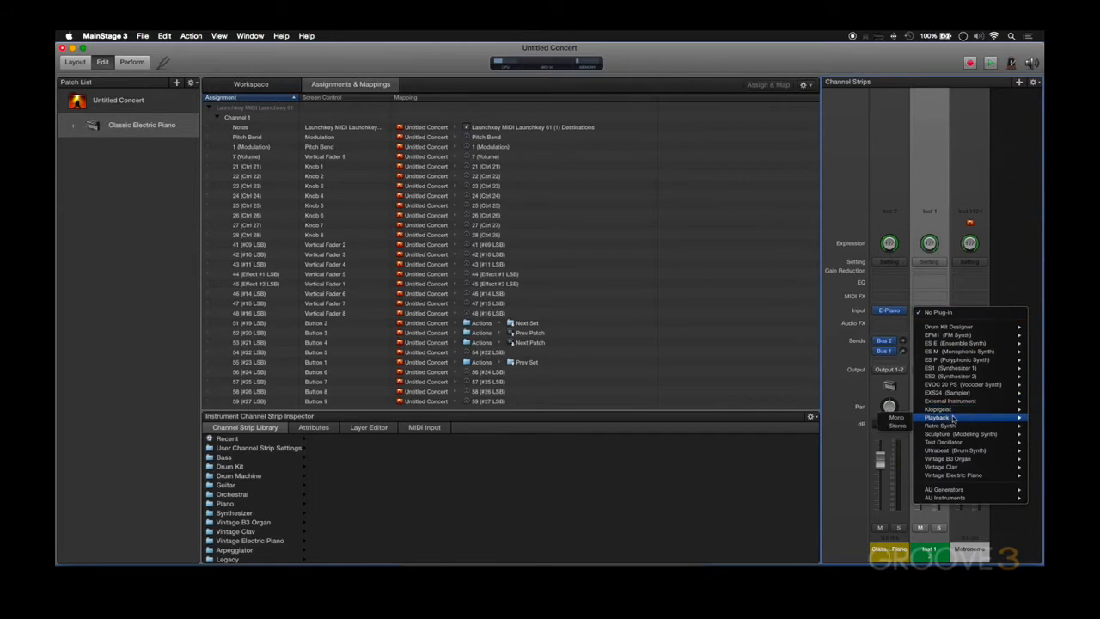
click(895, 417)
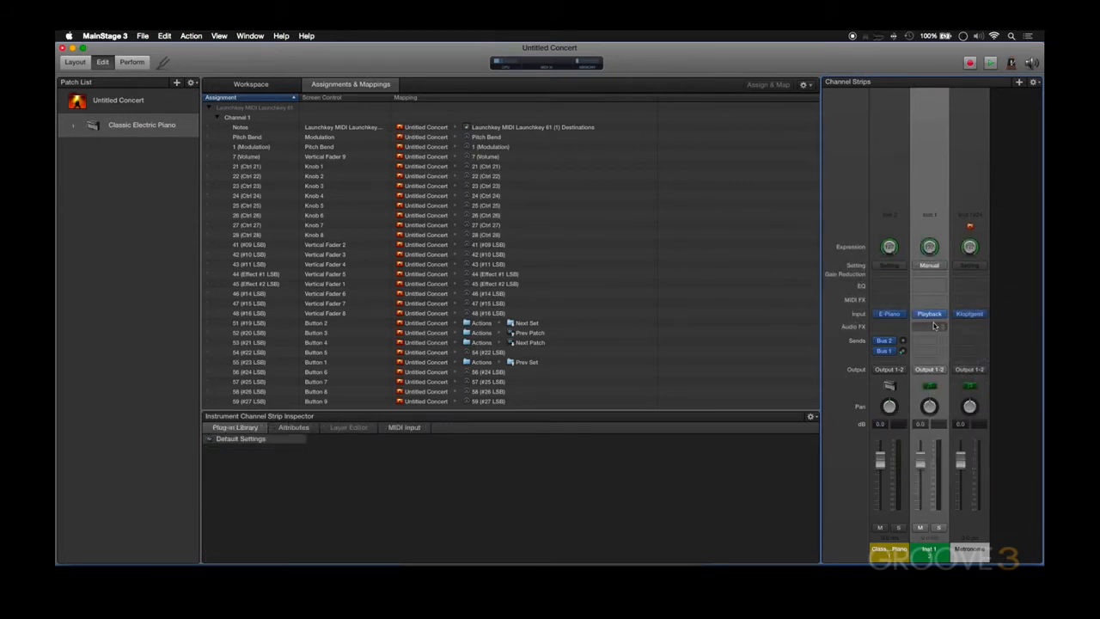
Load Groove.wav into the Playback plug-in on the Inst 1 channel strip and close its window
click(929, 314)
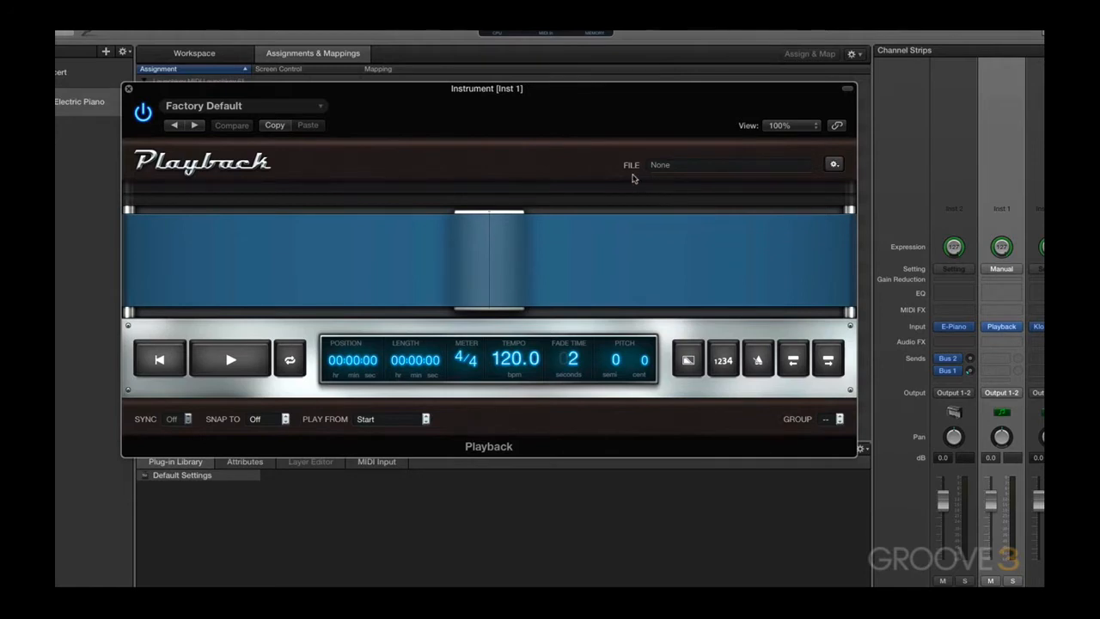
click(699, 169)
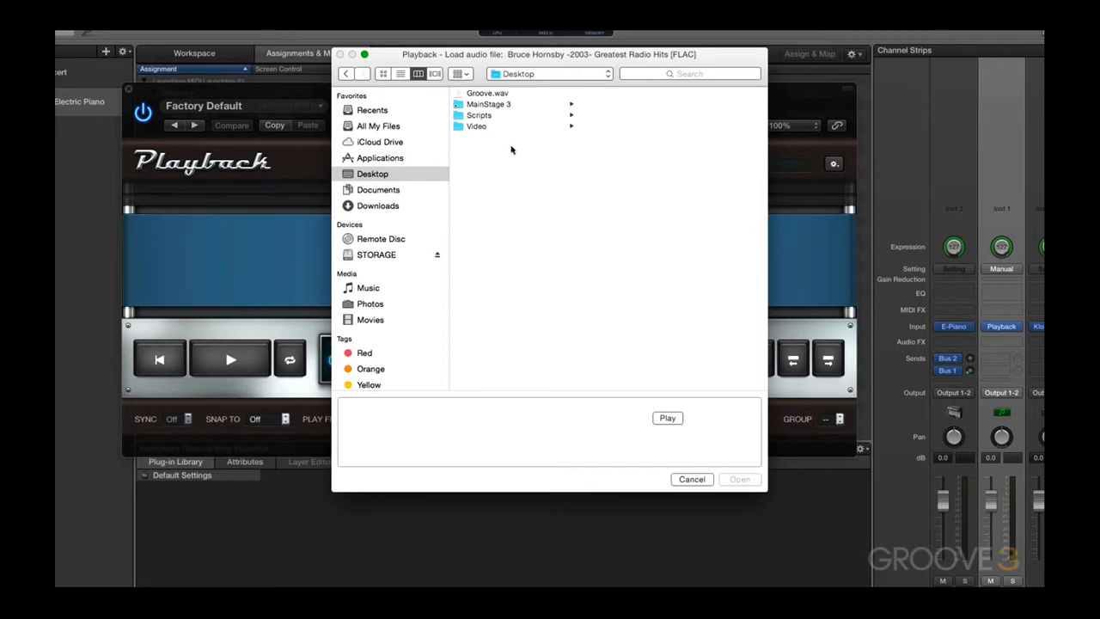
click(491, 94)
click(739, 478)
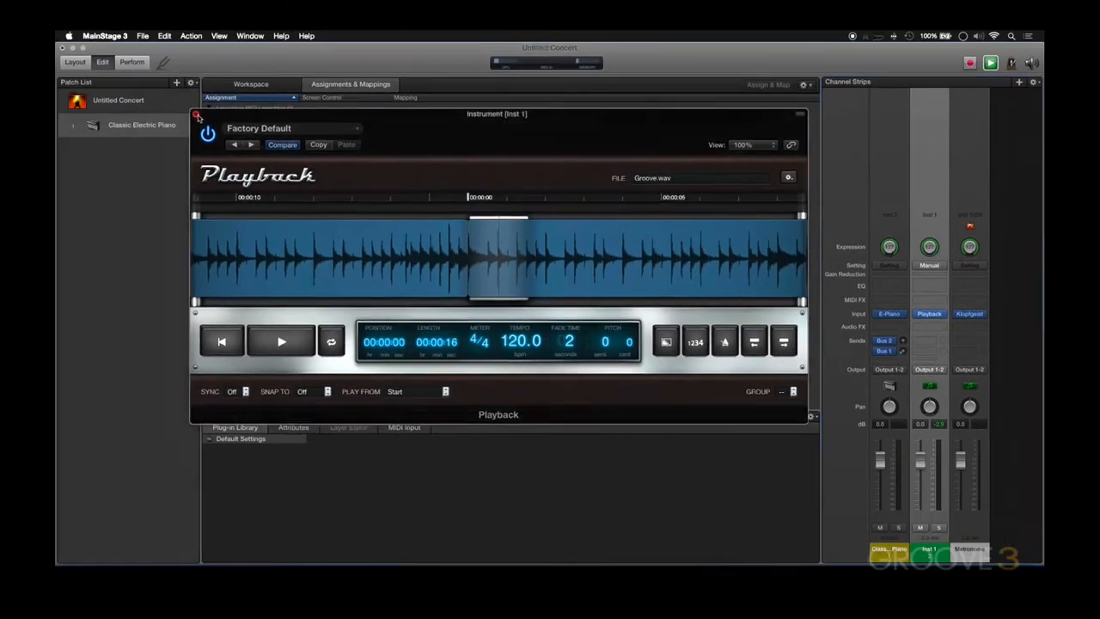
click(197, 116)
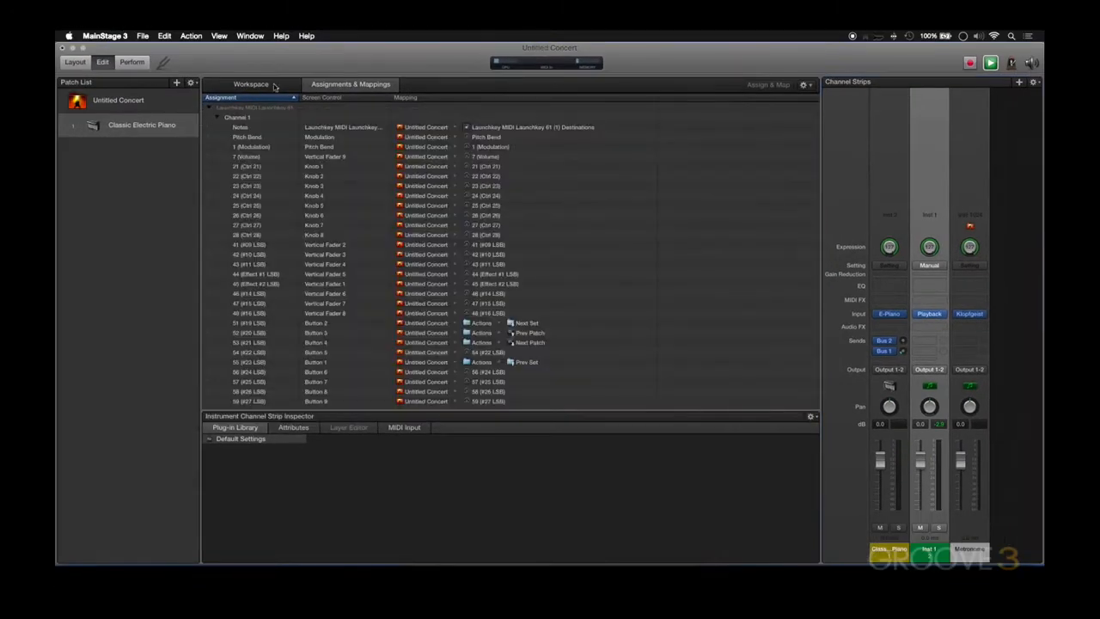
Place a Waveform screen control in the layout beside the keyboard and return to Edit mode
click(76, 62)
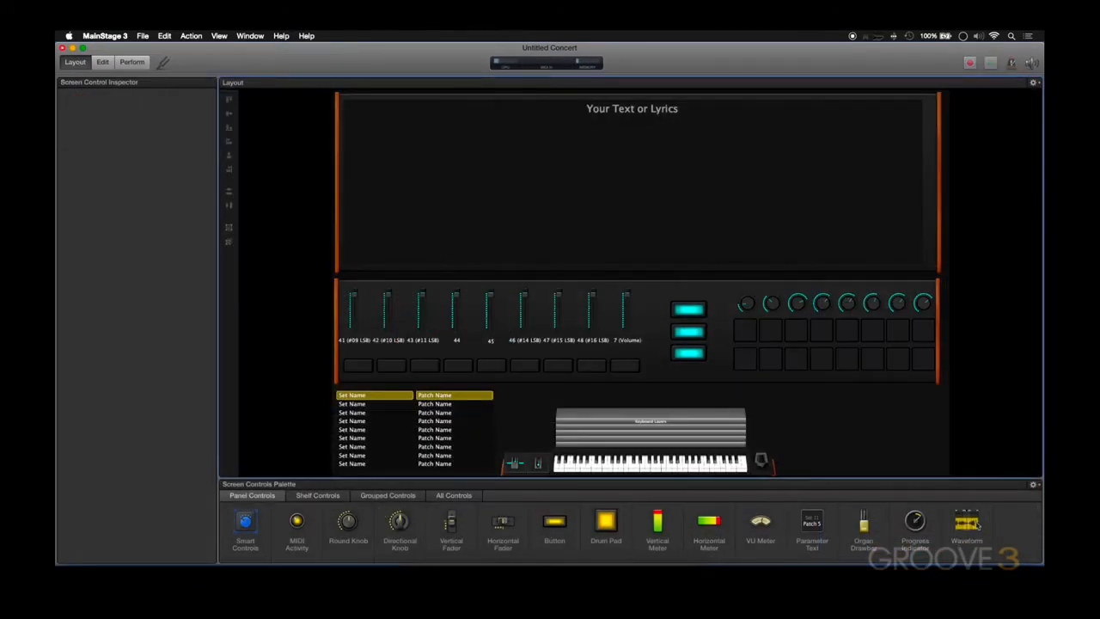
drag(969, 526, 863, 425)
key(super+2)
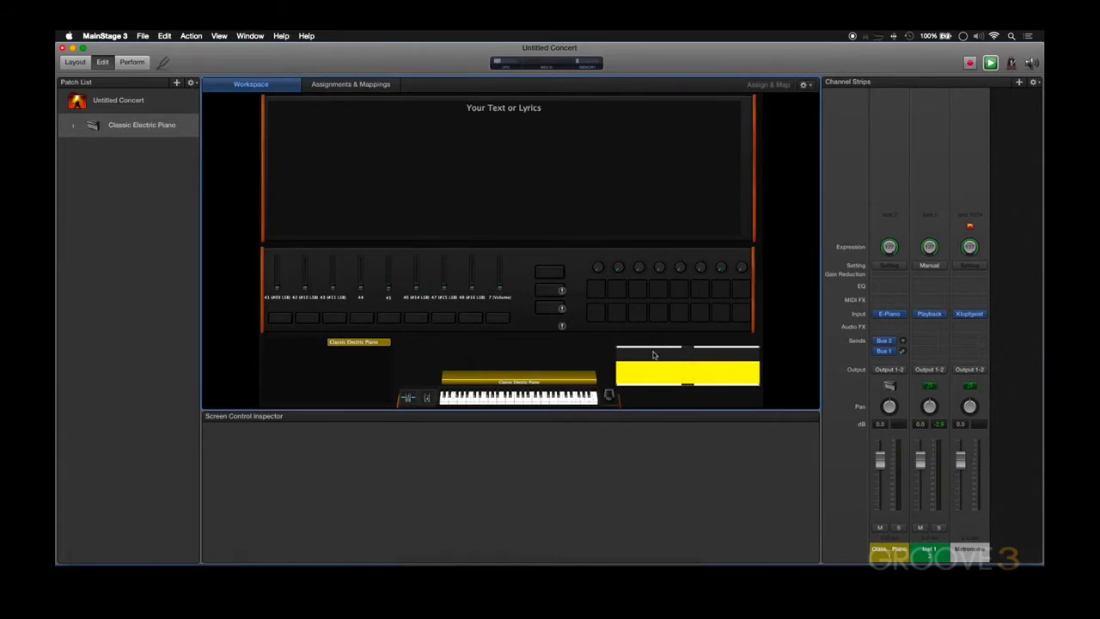
Map the new waveform control to the Playback plug-in of Inst 1
click(653, 355)
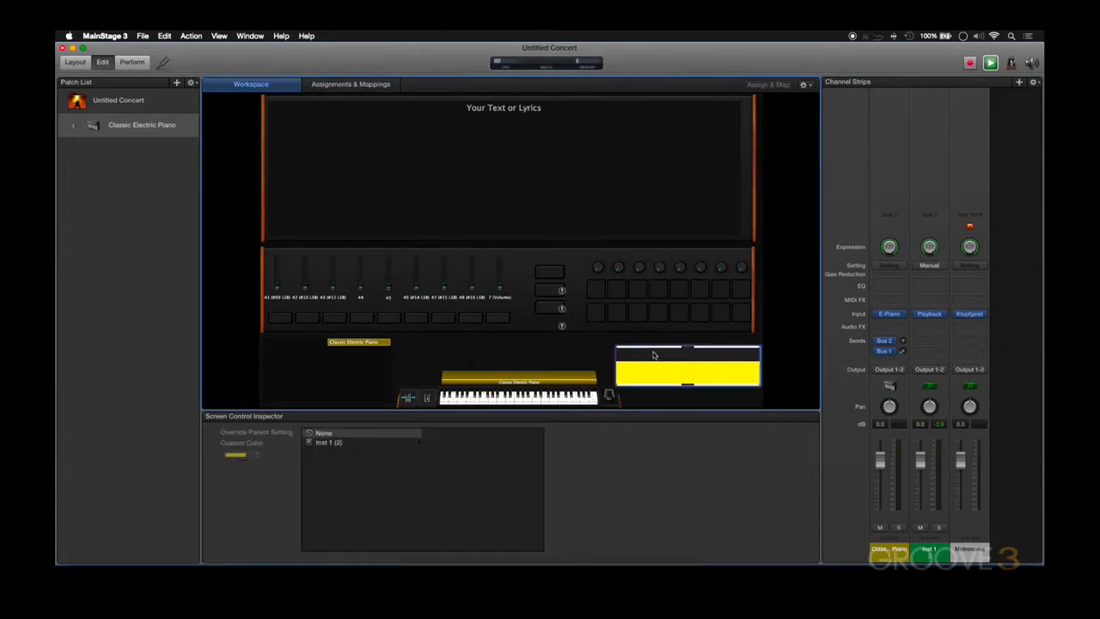
click(331, 444)
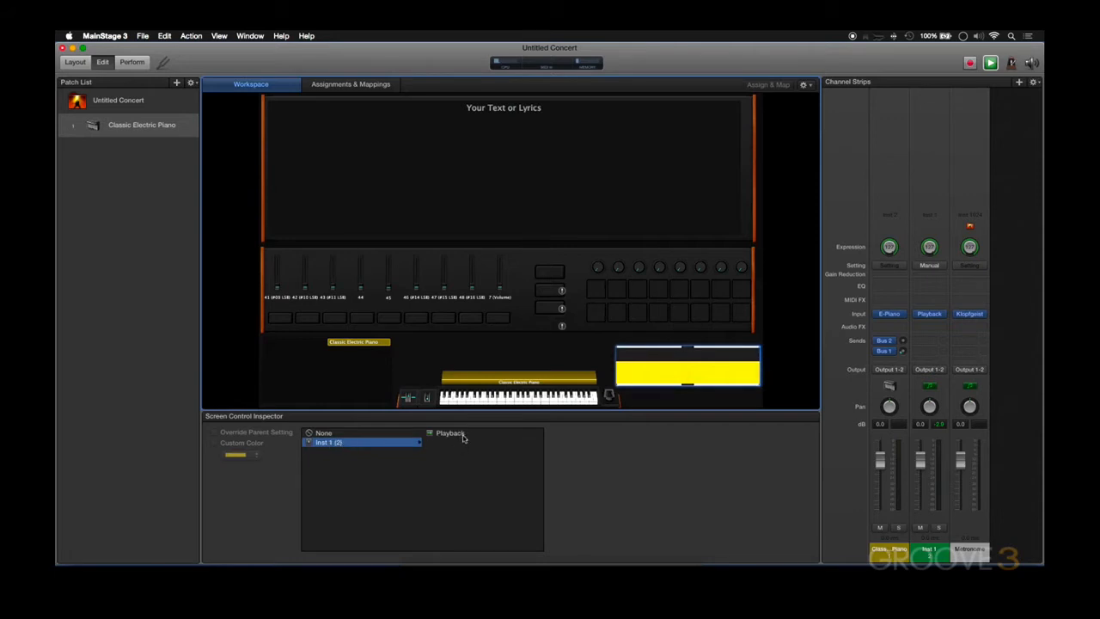
click(455, 435)
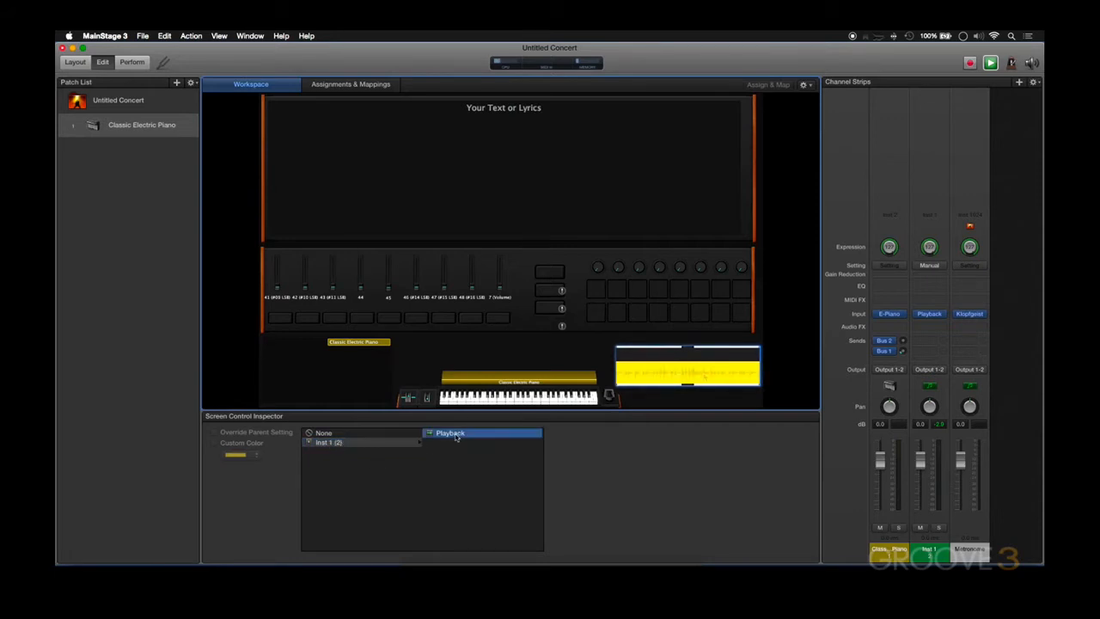
Open the Playback plug-in from the waveform control and audition Groove.wav briefly
double_click(705, 376)
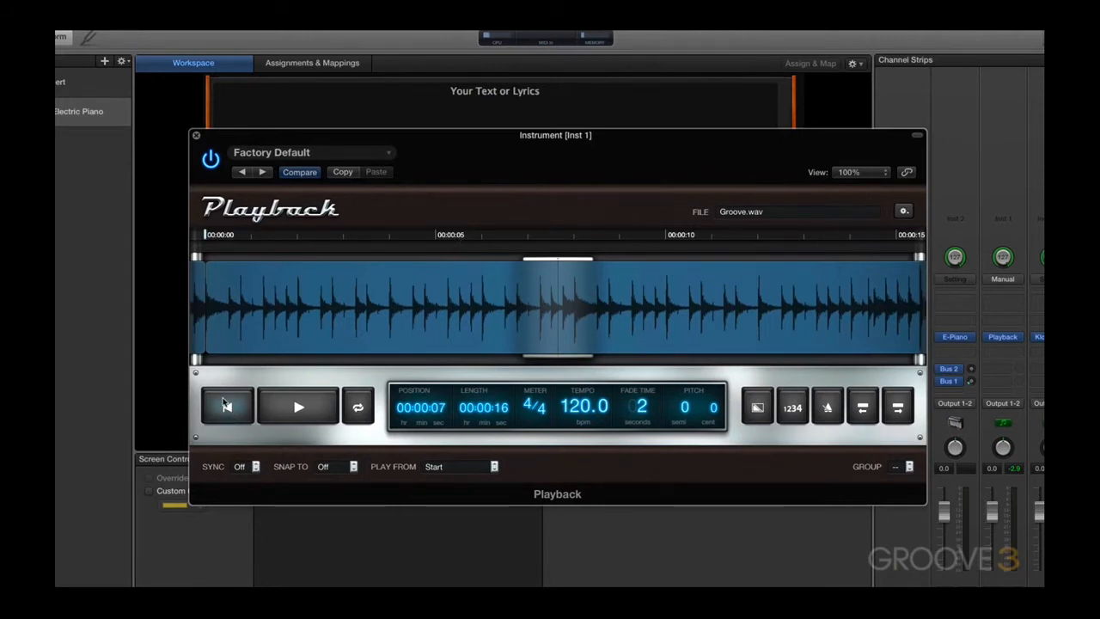
click(300, 414)
click(317, 412)
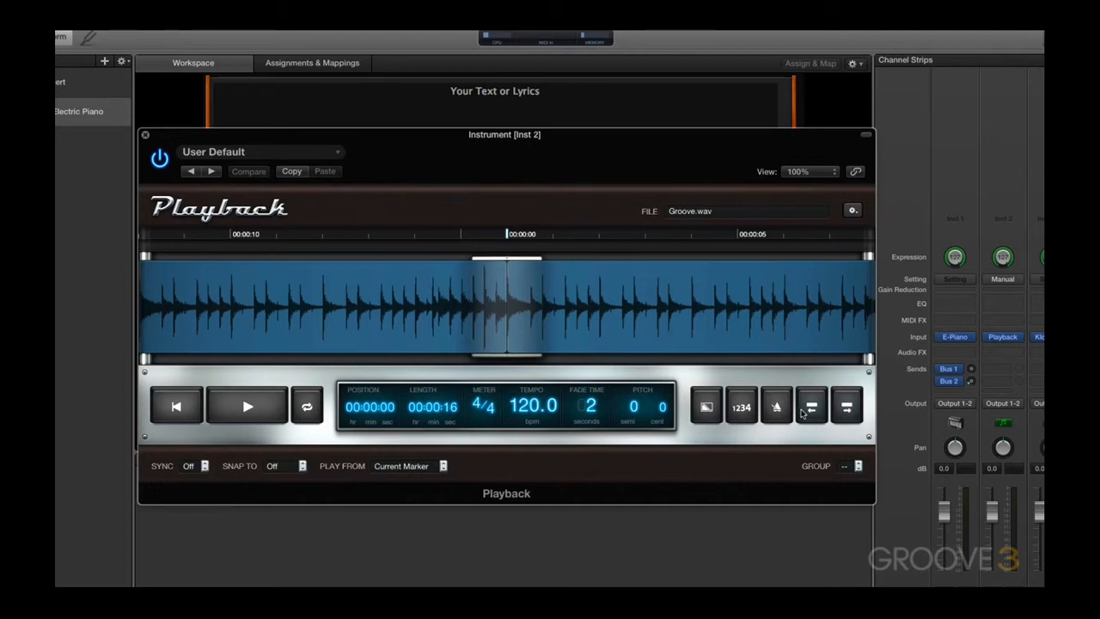
Add Marker 1 at the start of the waveform and Marker 2 about 11 seconds in
click(509, 268)
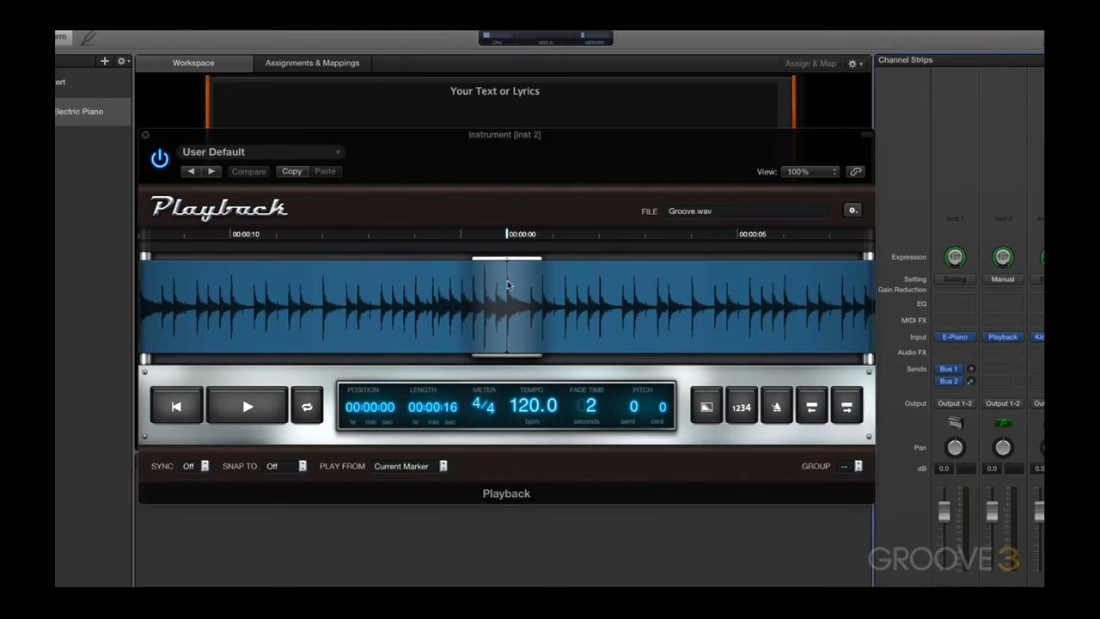
right_click(506, 286)
click(513, 287)
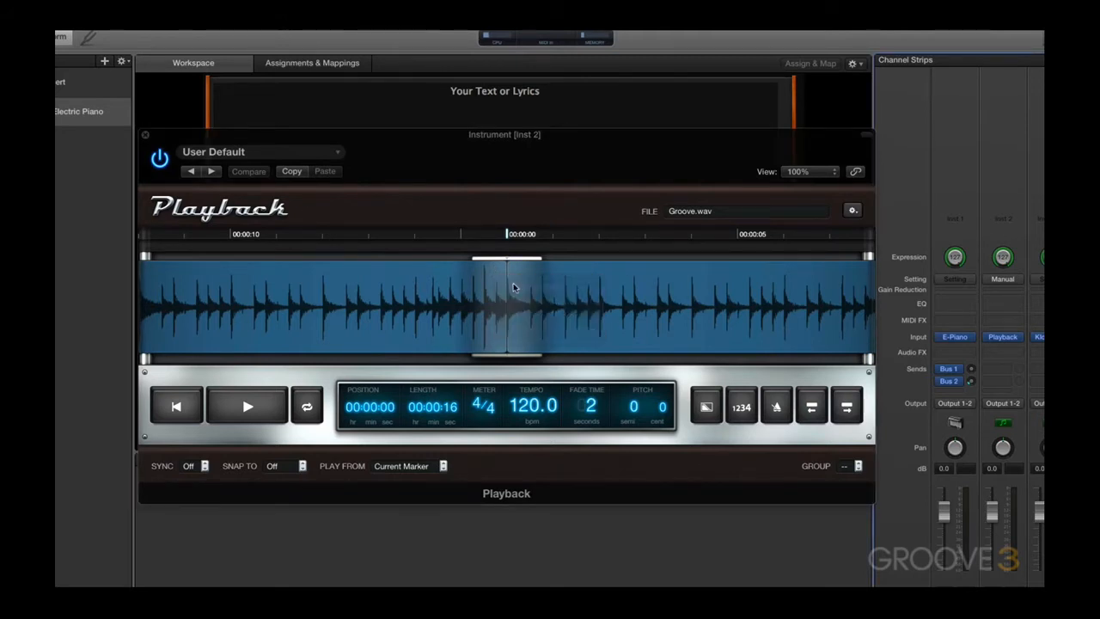
text(Marker 1)
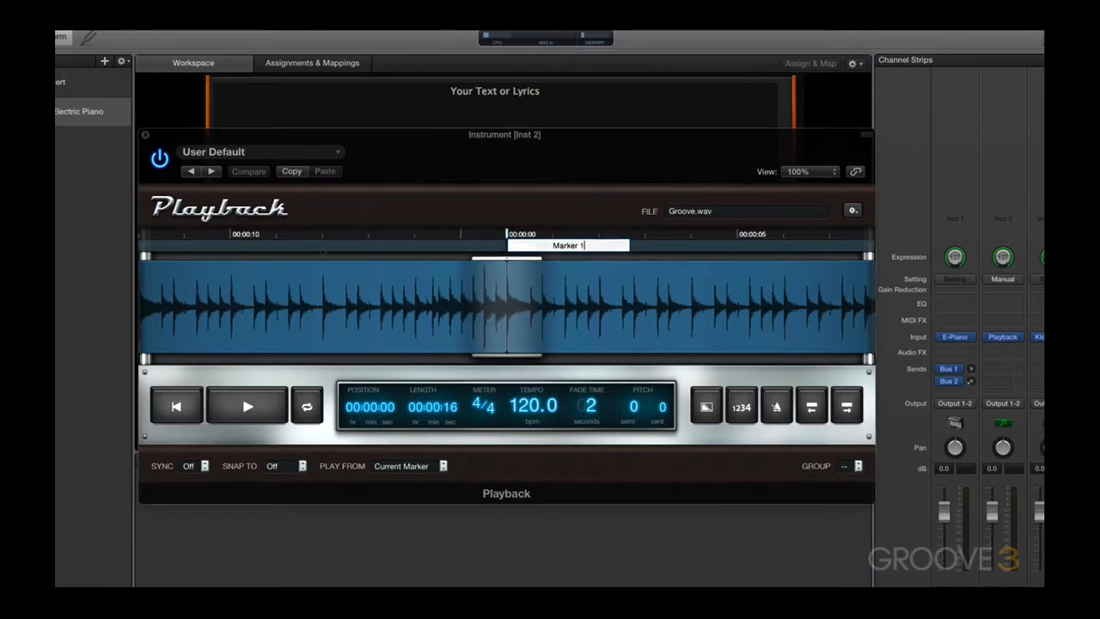
key(Return)
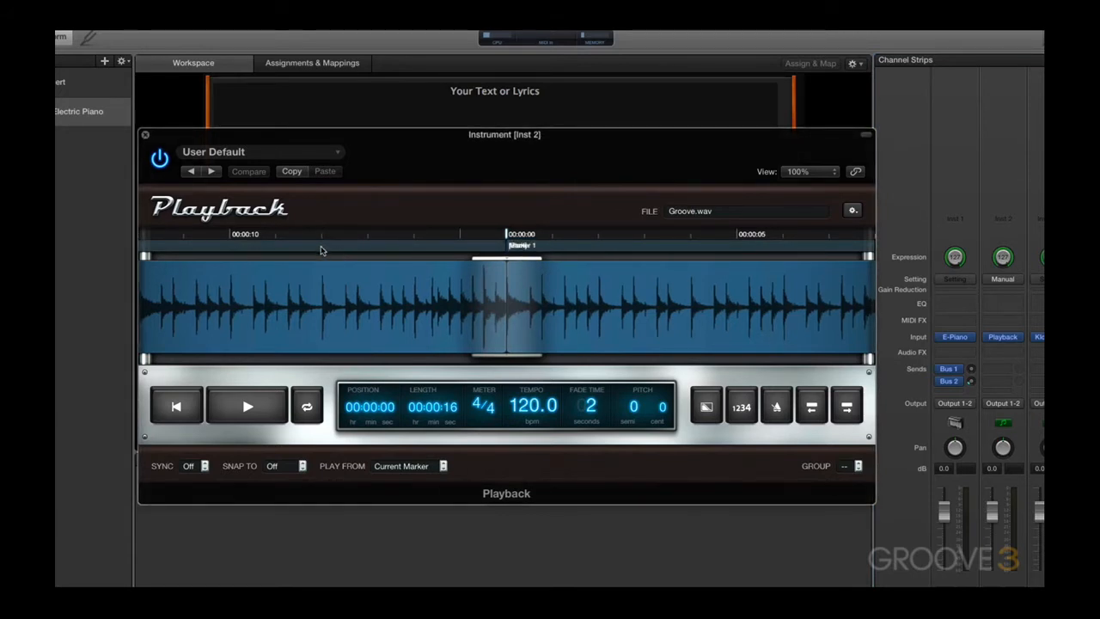
click(319, 250)
Step back and forth between the markers, ending on Marker 2, and play from the current marker
click(838, 417)
click(810, 419)
click(845, 414)
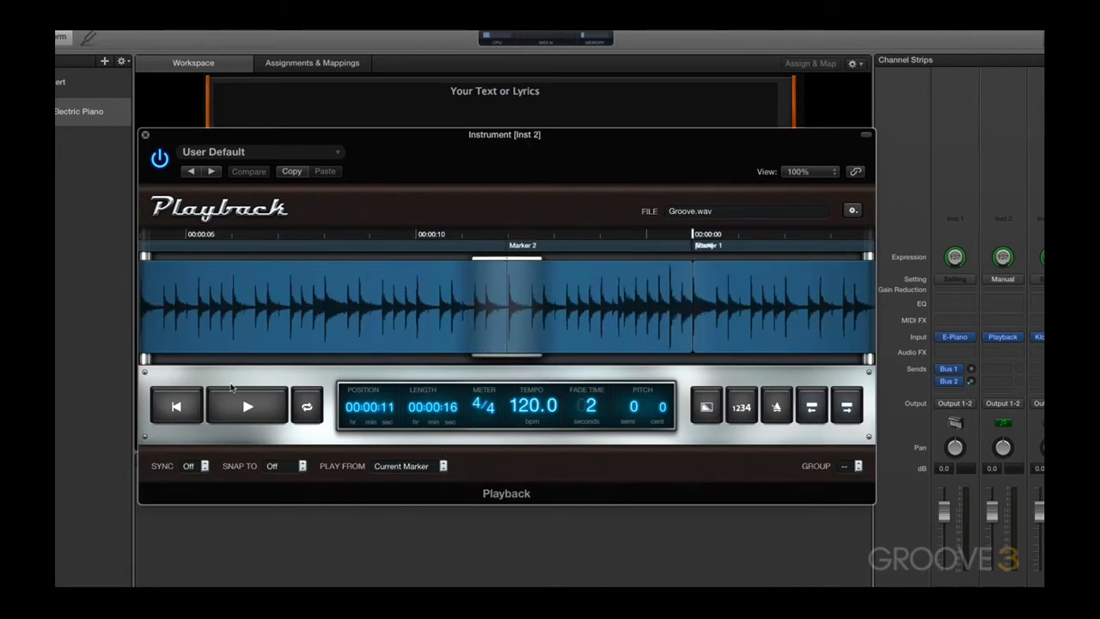
click(244, 405)
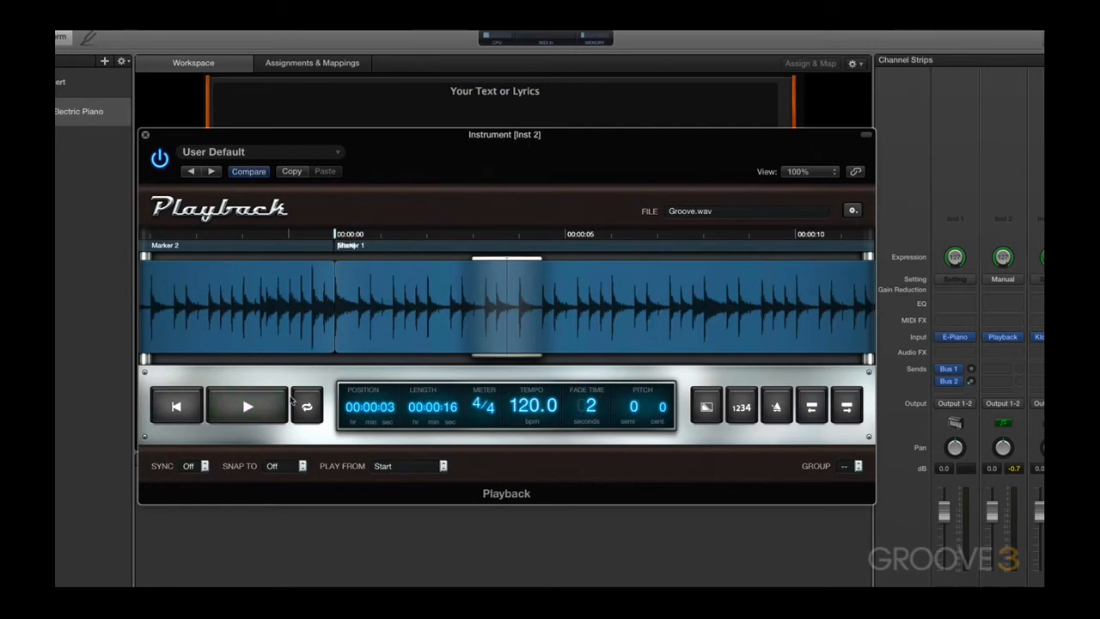
Audition the file from its start and jump to the previous marker during playback
click(267, 416)
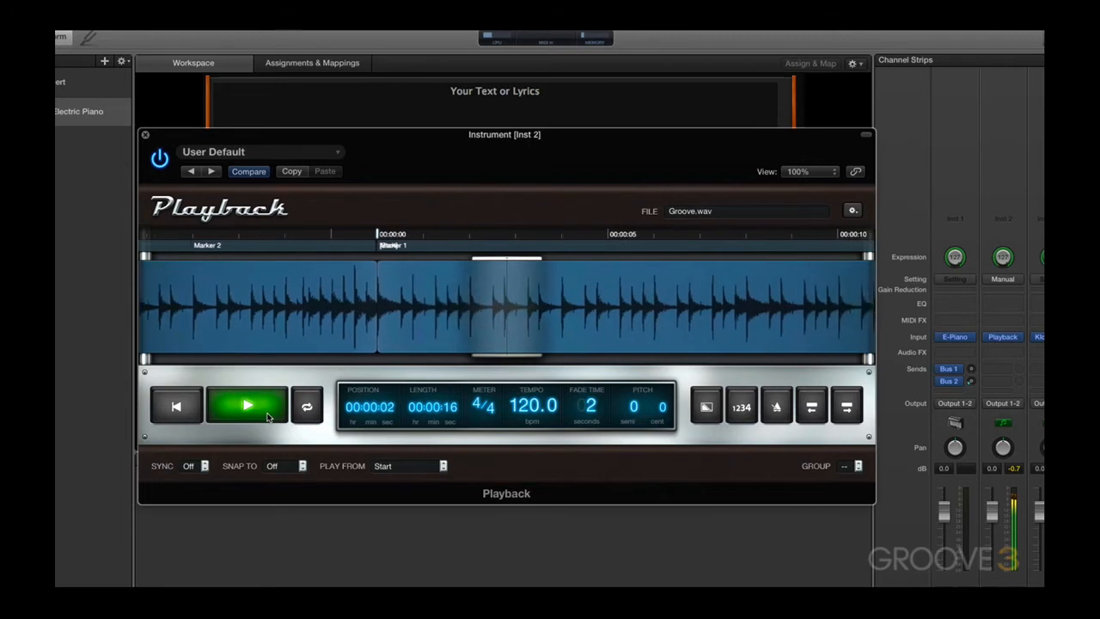
click(267, 417)
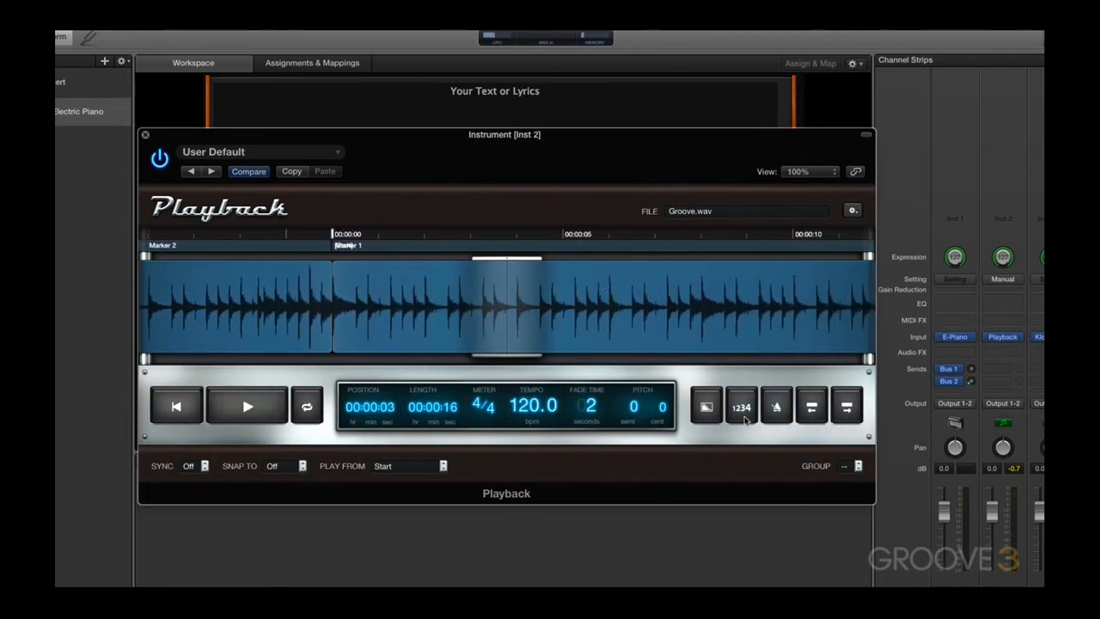
click(228, 411)
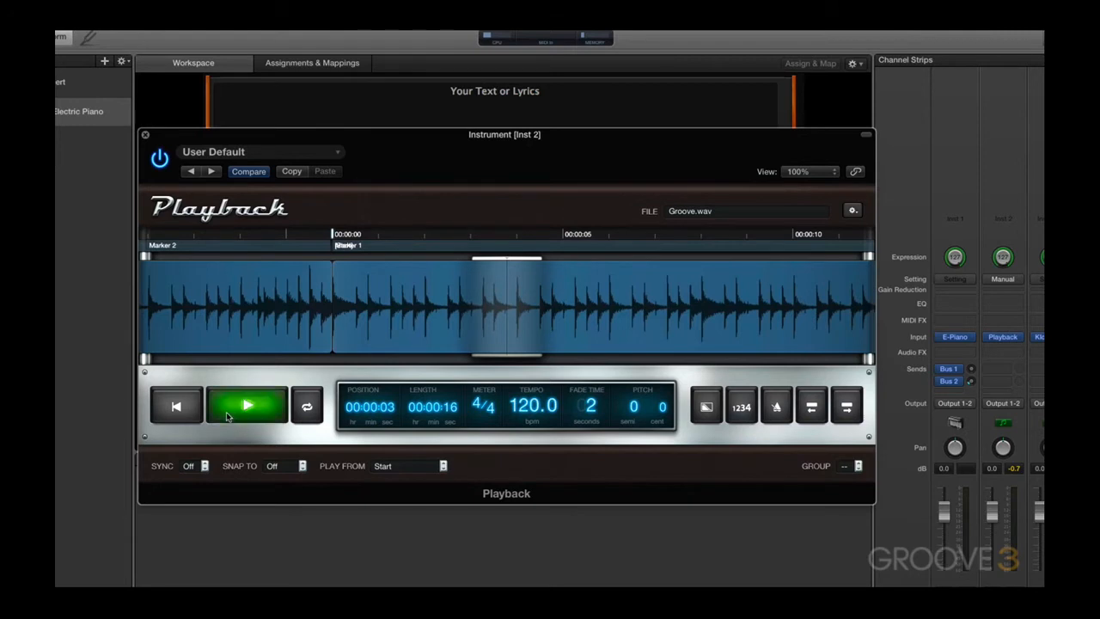
click(808, 418)
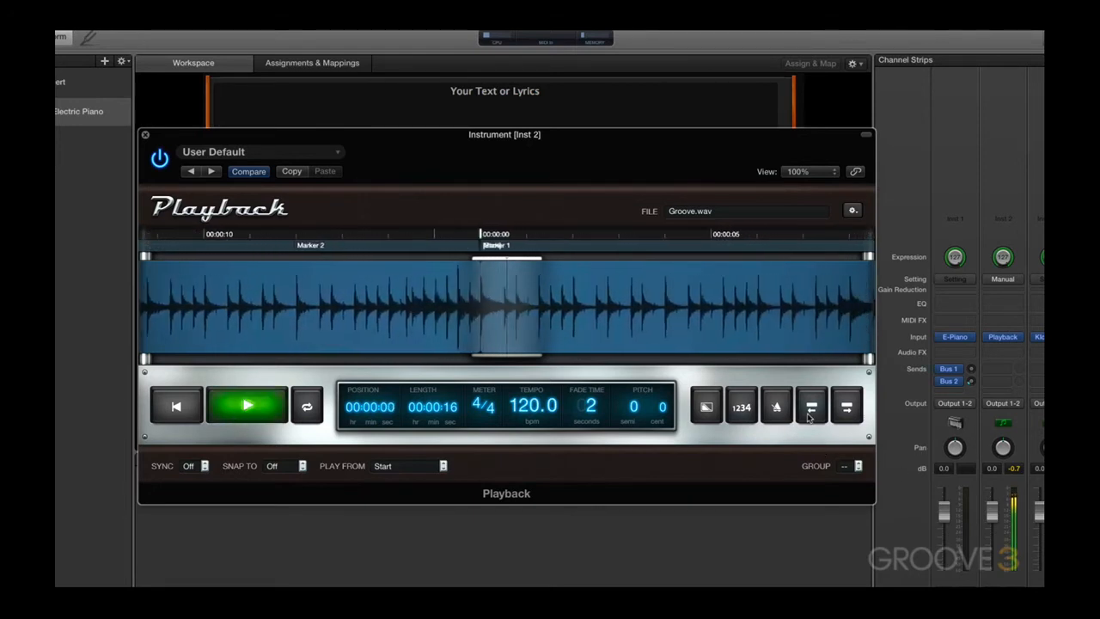
click(249, 405)
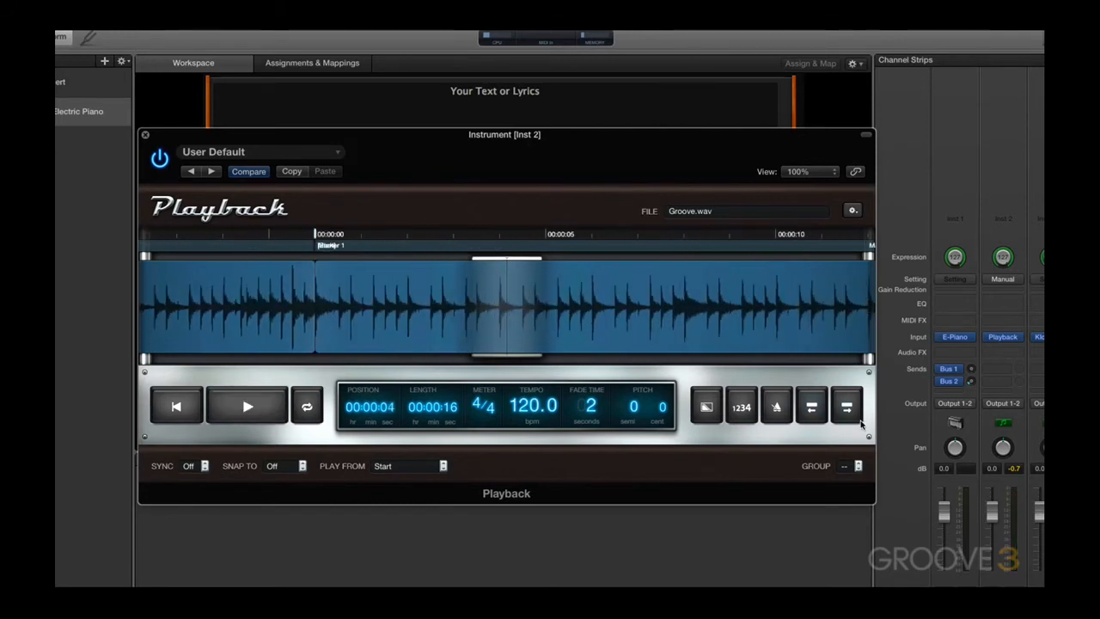
Play the file again and jump to the next marker during playback
click(266, 413)
click(261, 411)
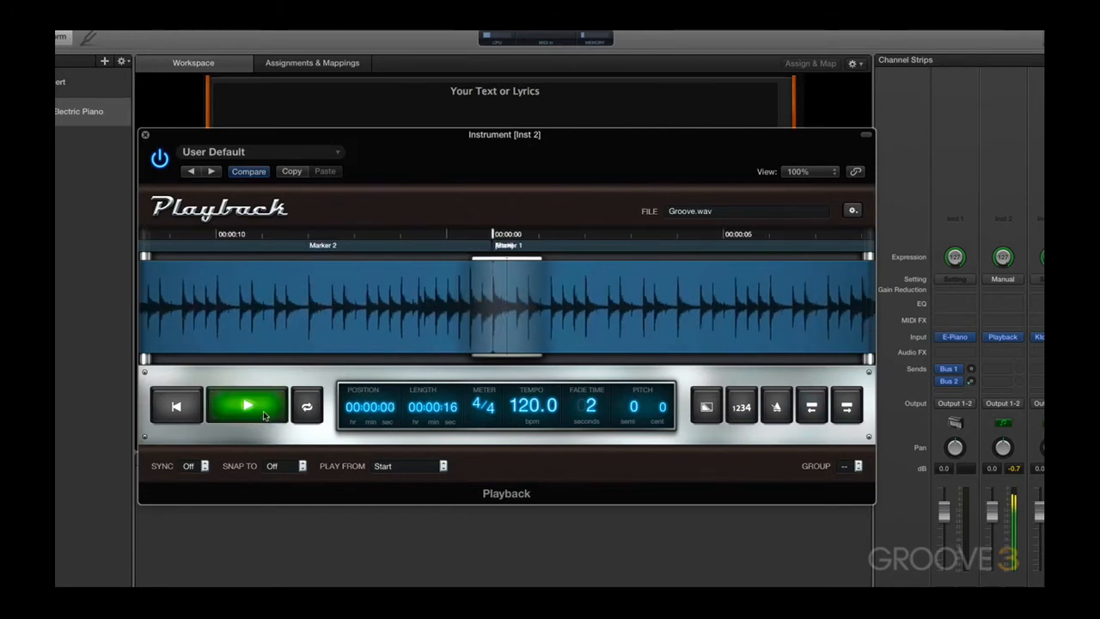
click(846, 409)
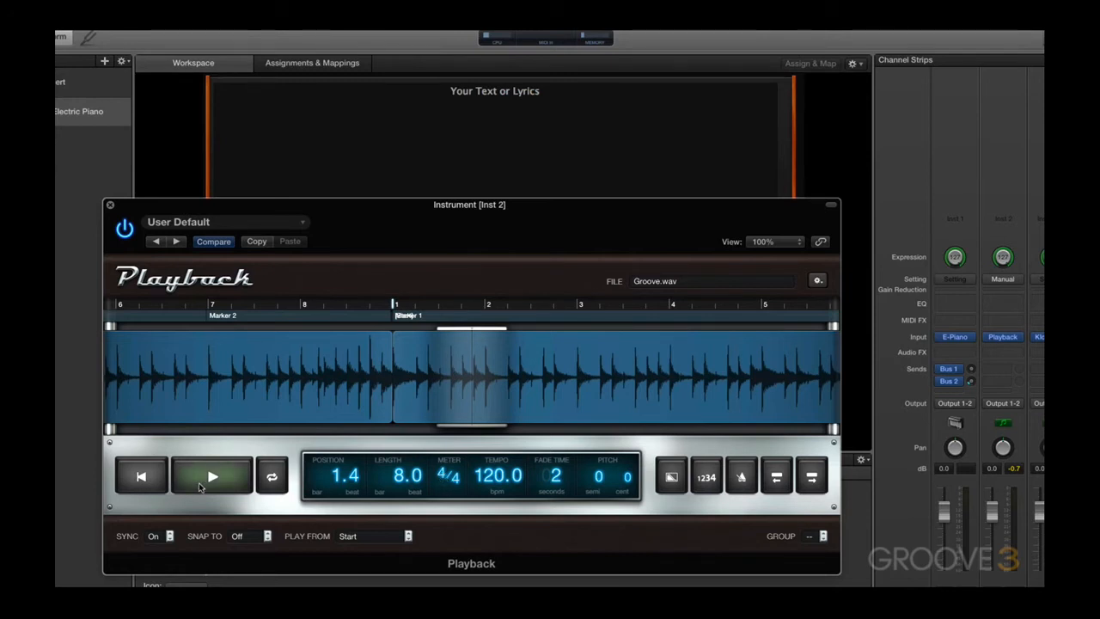
Audition the file with Sync on and set the meter to 6/8
click(198, 485)
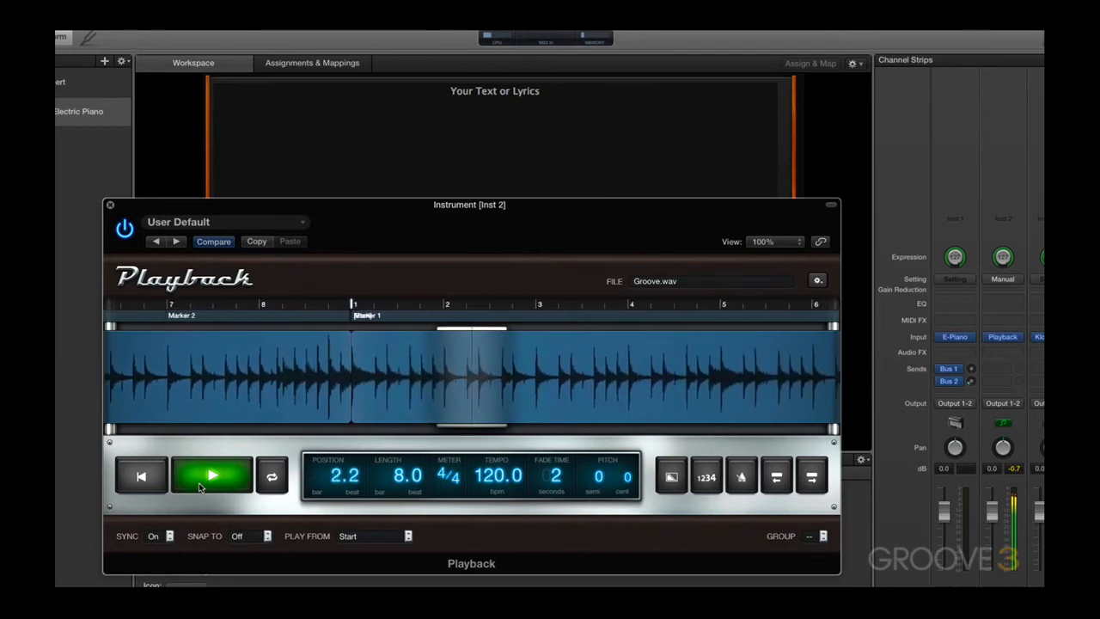
click(199, 482)
click(447, 477)
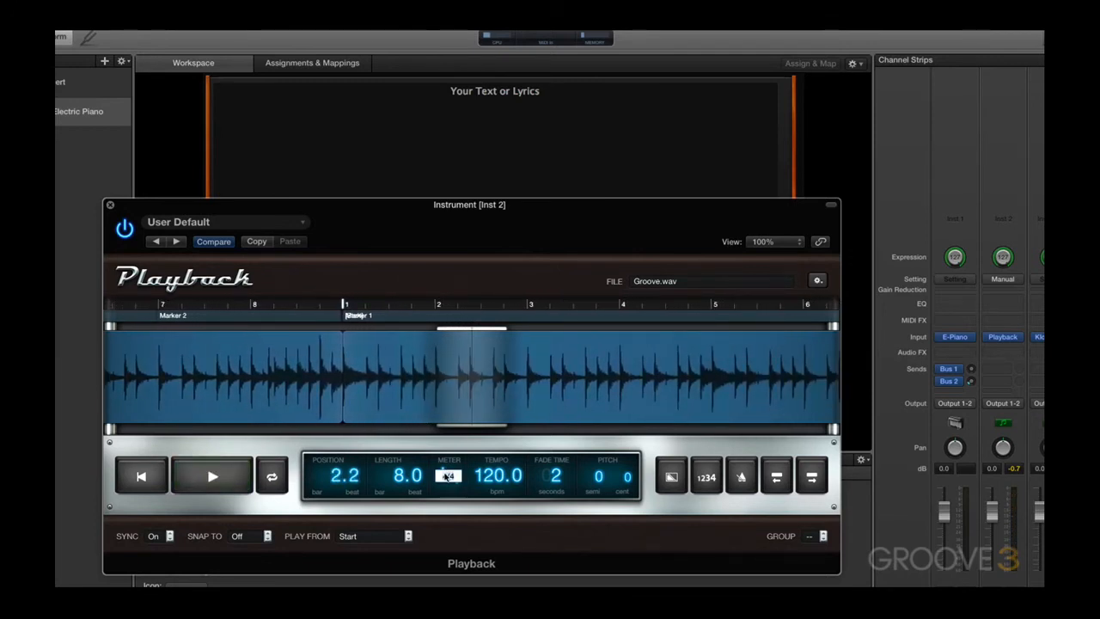
click(311, 556)
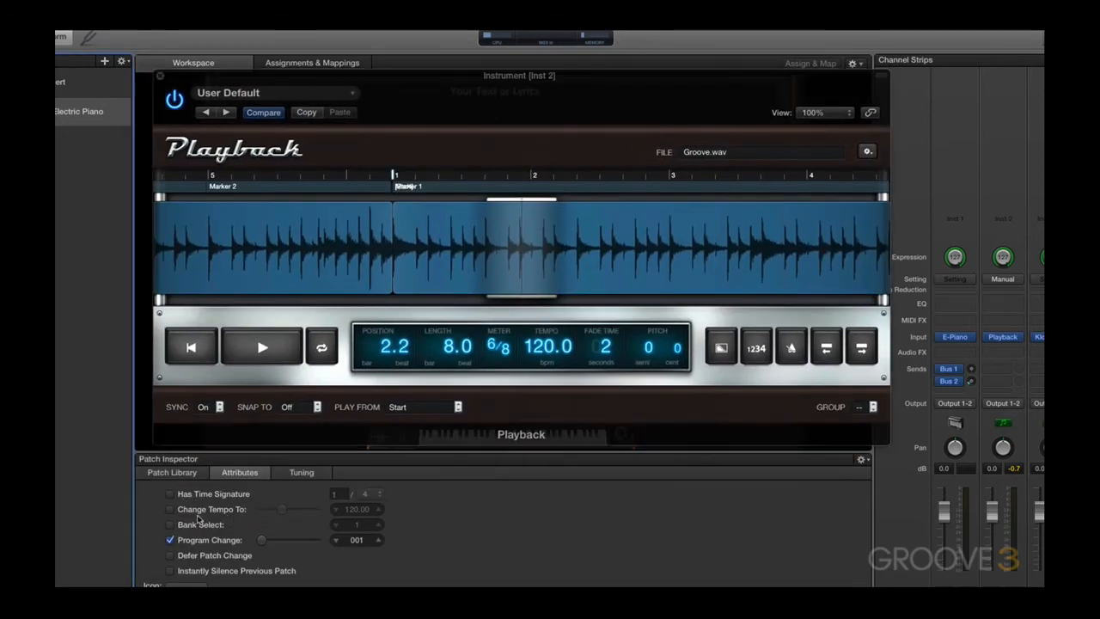
Enable the patch's tempo change, set it to 146 bpm, and play the synced file
click(170, 509)
drag(282, 509, 291, 509)
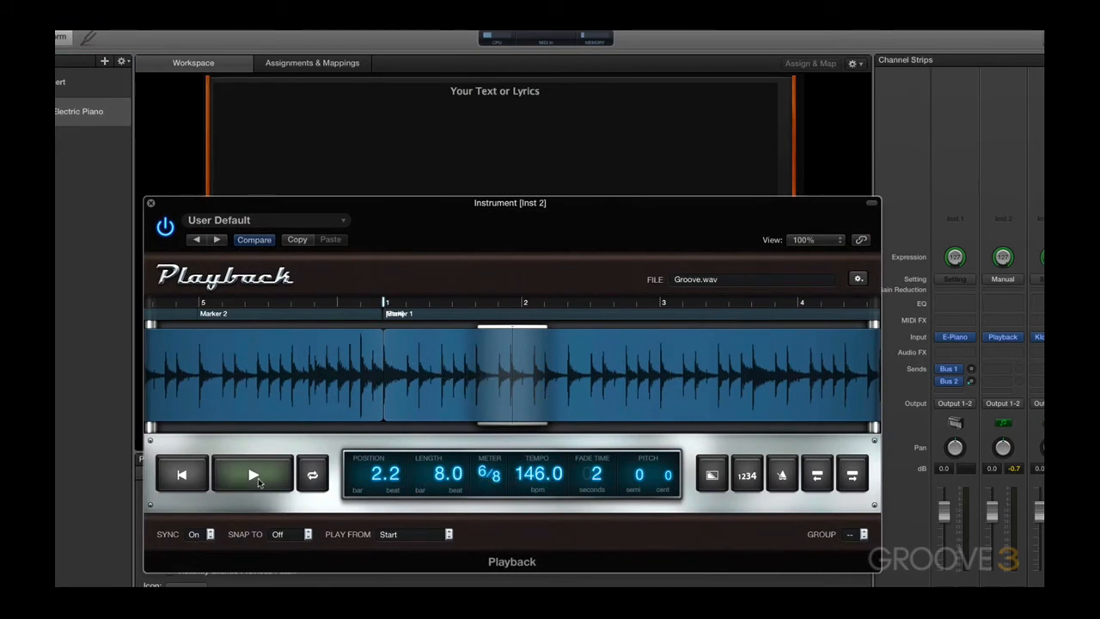
click(255, 475)
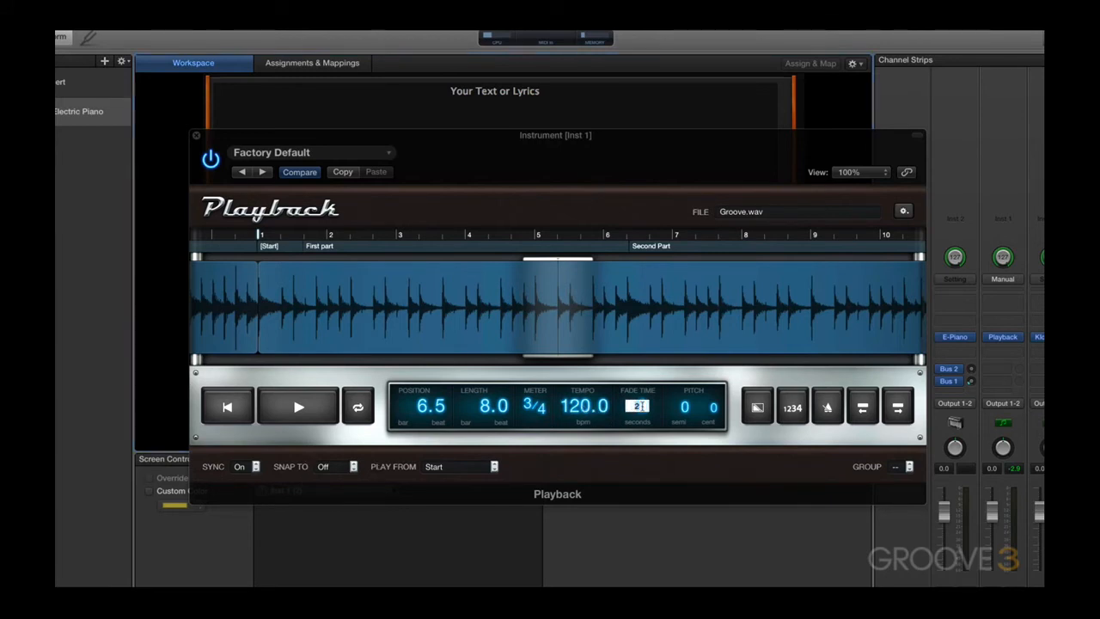
Set the Playback fade time to 10 seconds
key(Return)
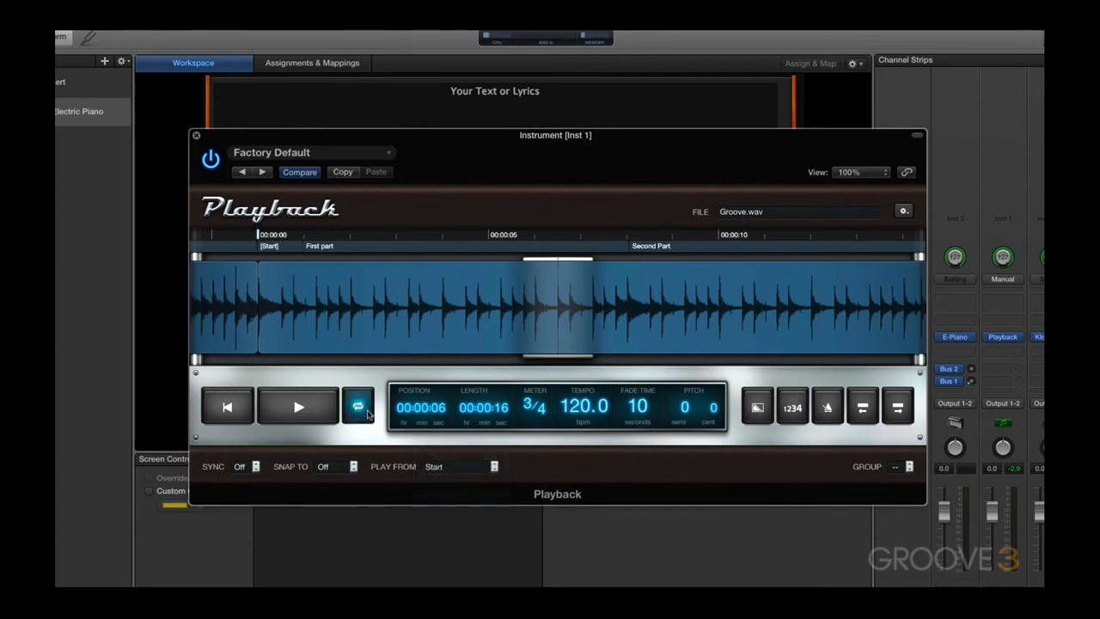
Switch Cycle mode off and back on, and turn on the count-in
click(369, 413)
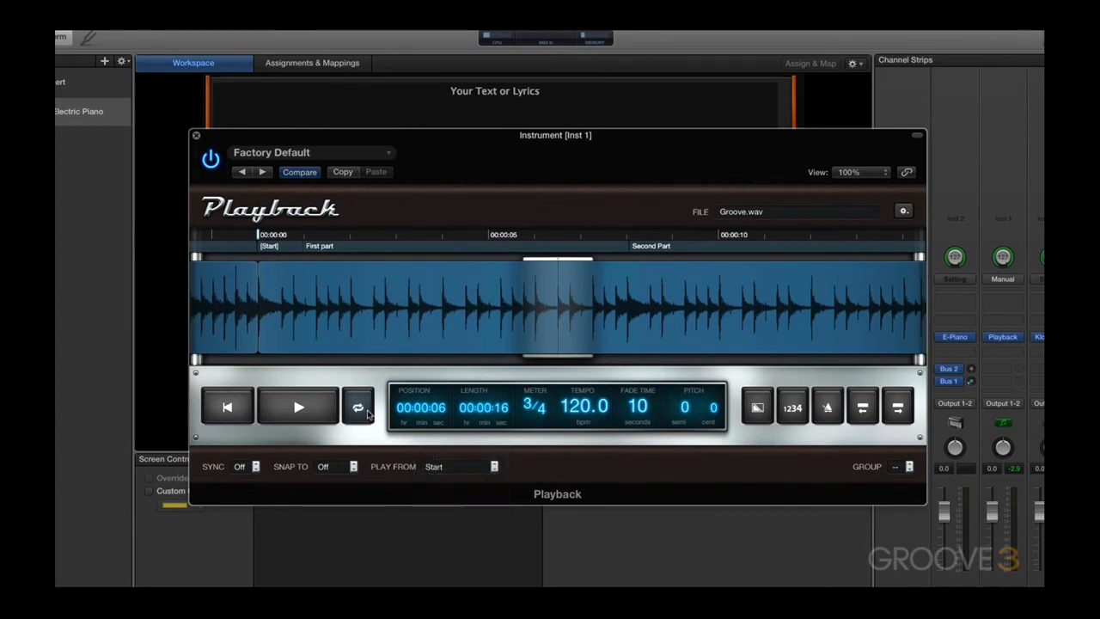
click(367, 413)
click(788, 411)
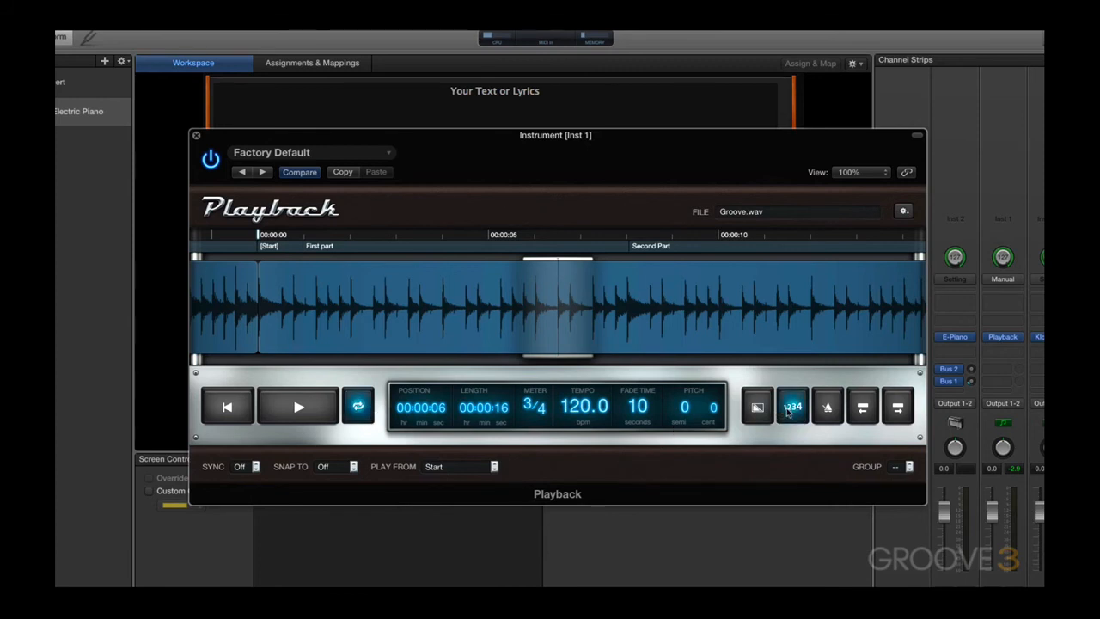
Set the Playback plug-in's start behavior to Start on Patch/Set Change
click(903, 210)
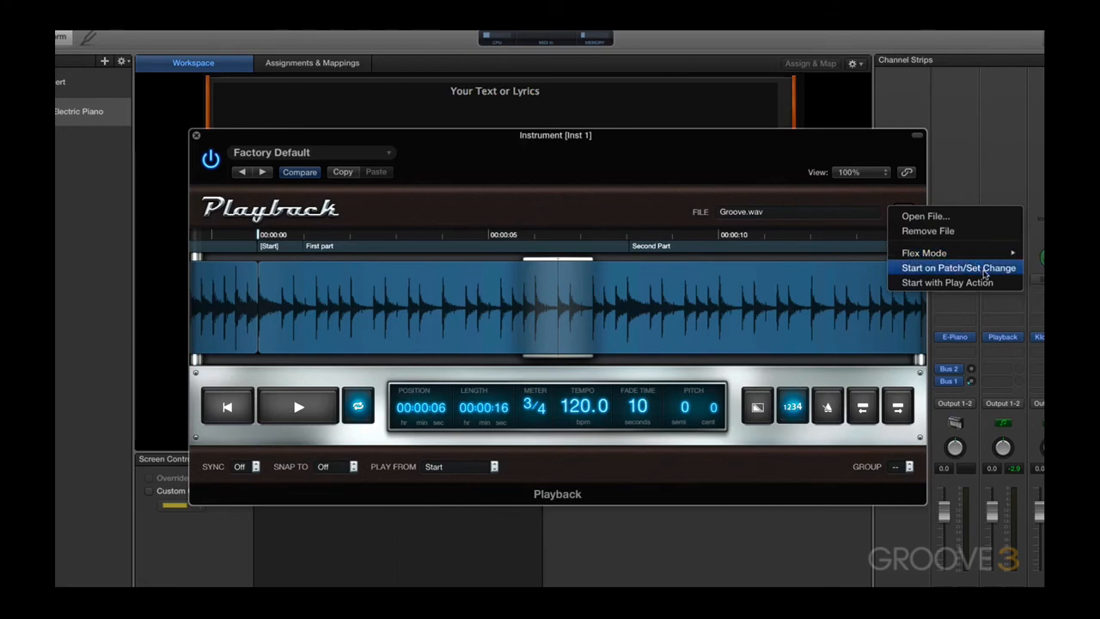
click(983, 268)
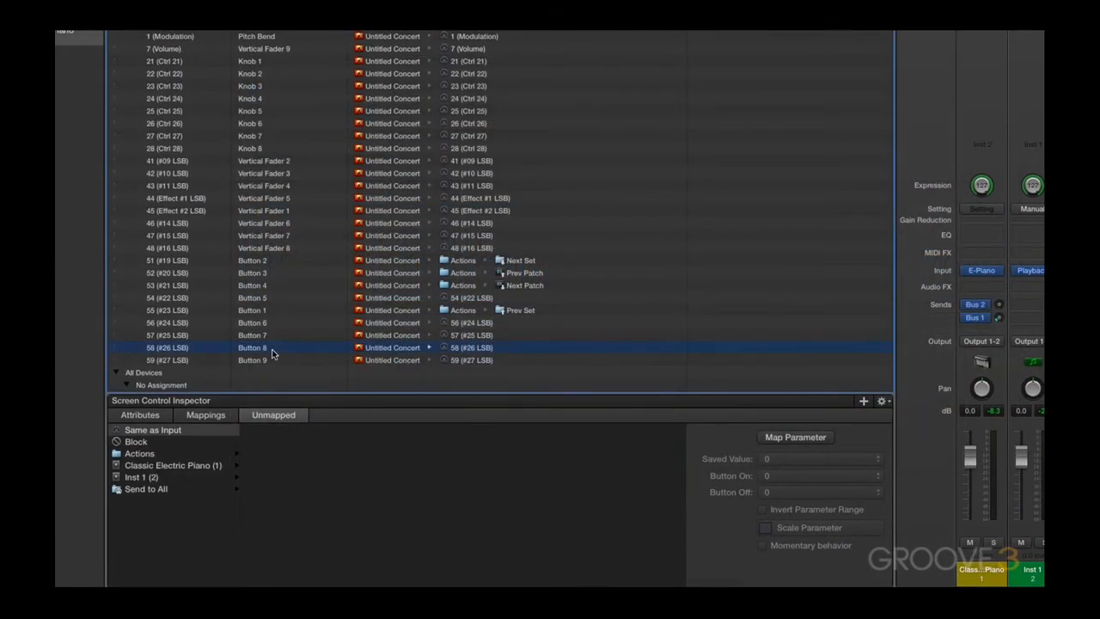
Map Button 8 to a Transport parameter of the Playback plug-in on the Inst 1 channel strip
click(142, 477)
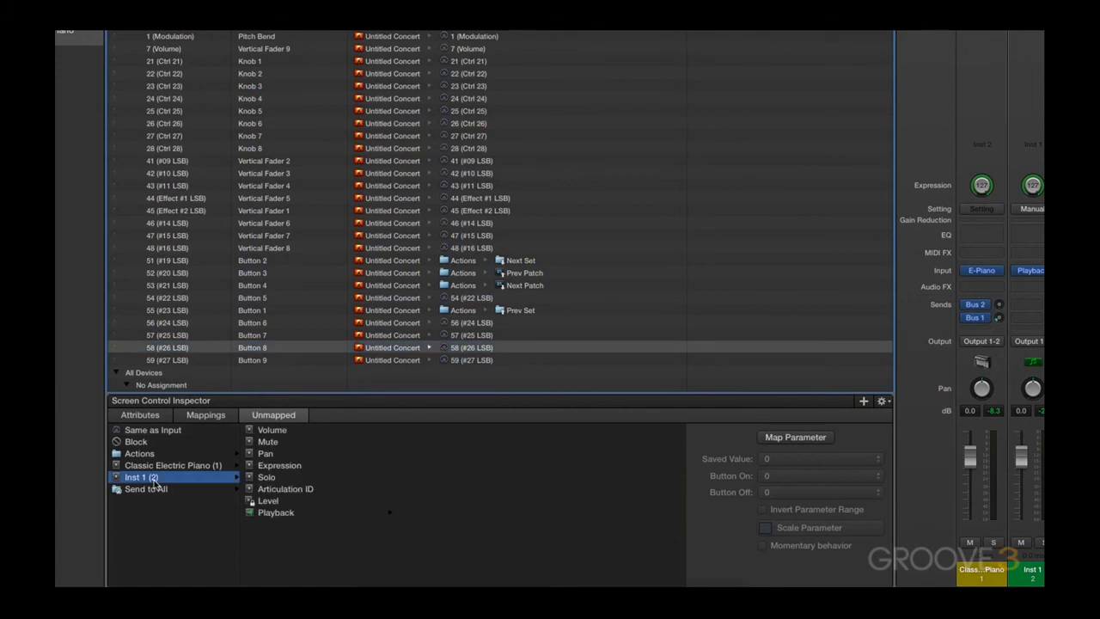
click(301, 515)
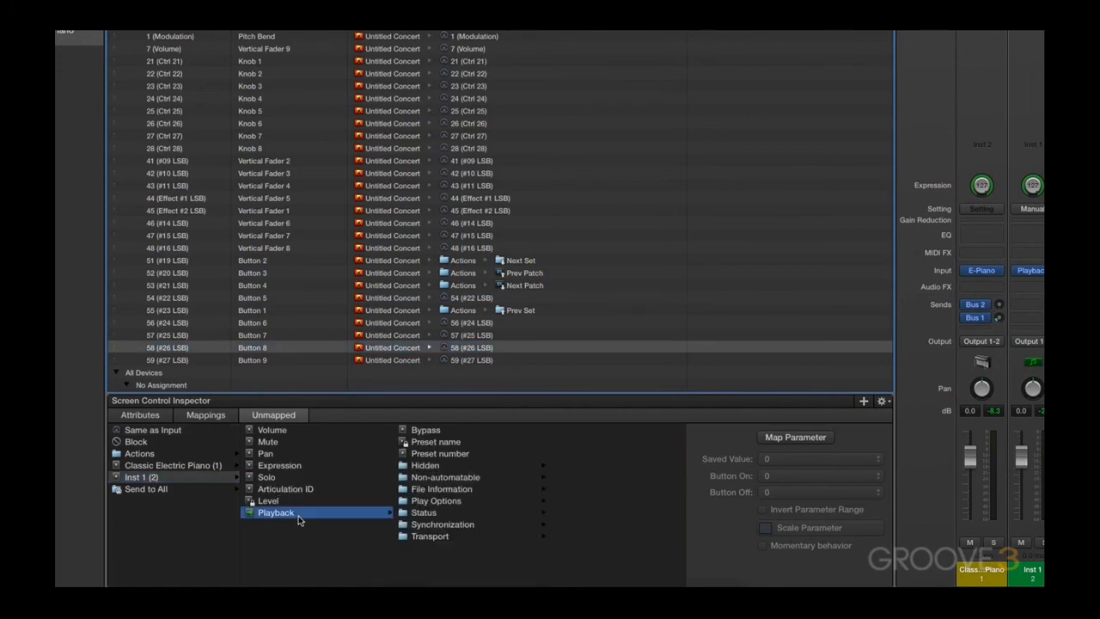
click(434, 536)
click(609, 465)
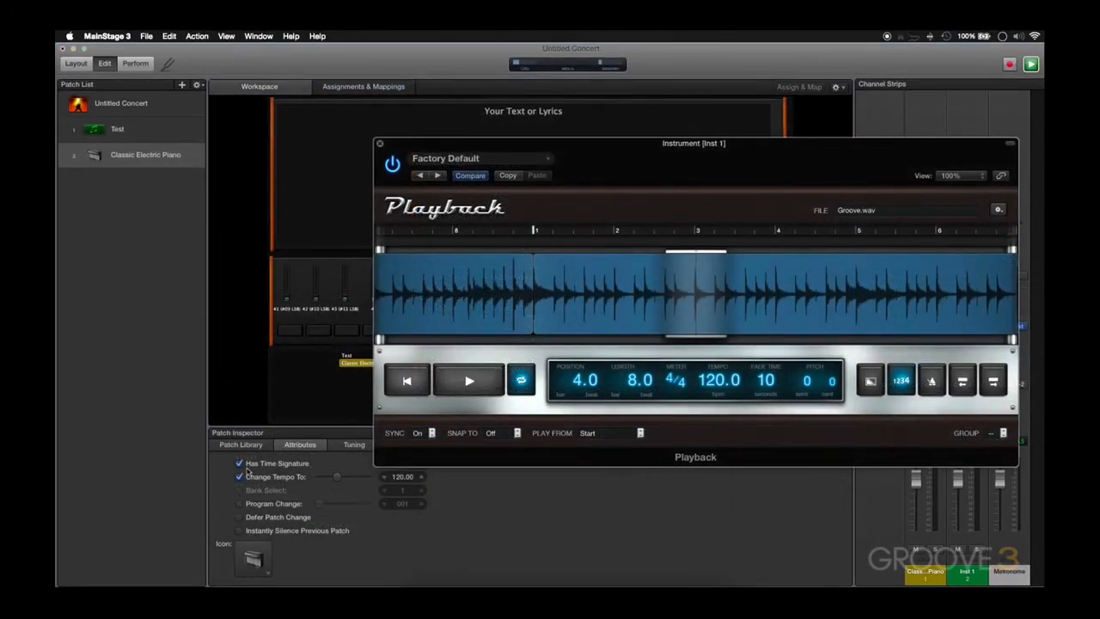
Audition the synced file with the patch's tempo change set to 150 and 130 bpm, and close the Playback window
click(404, 478)
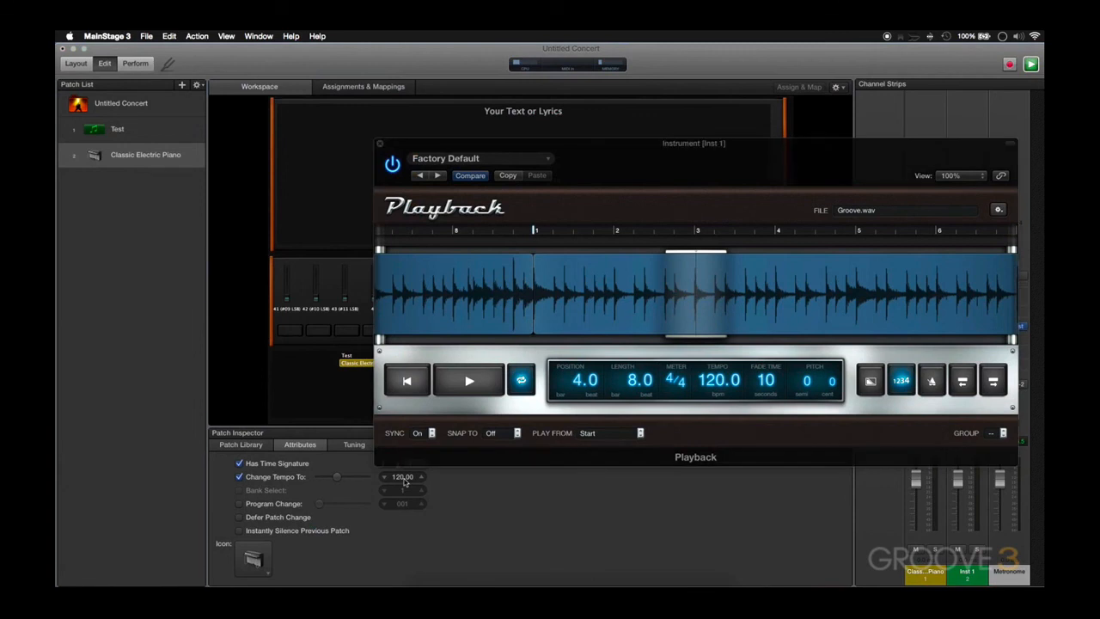
text(150)
key(Return)
click(469, 380)
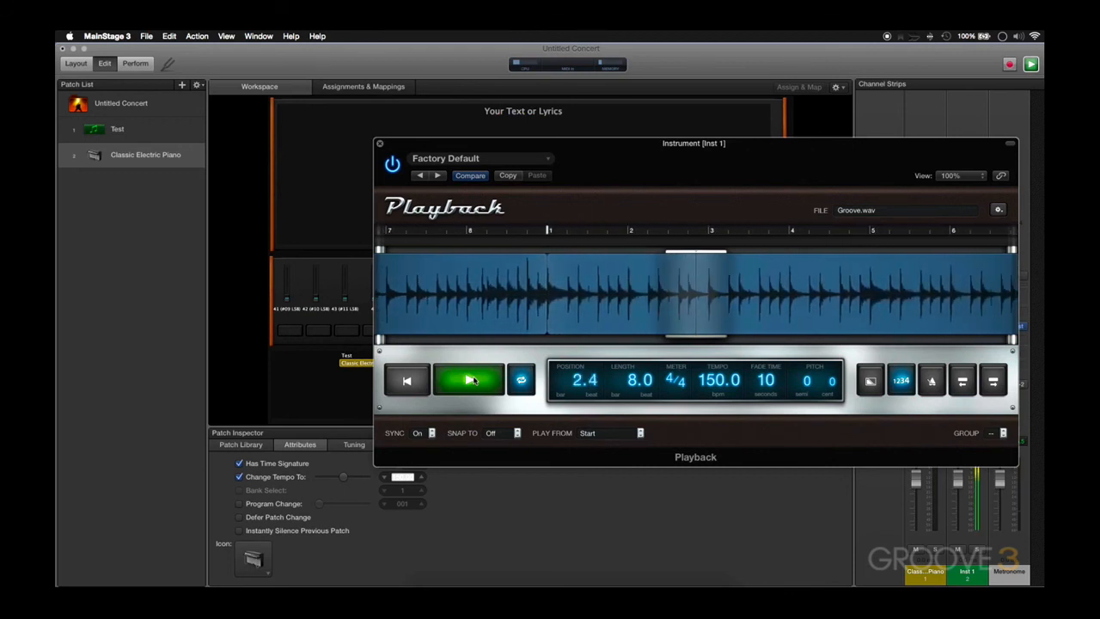
click(469, 381)
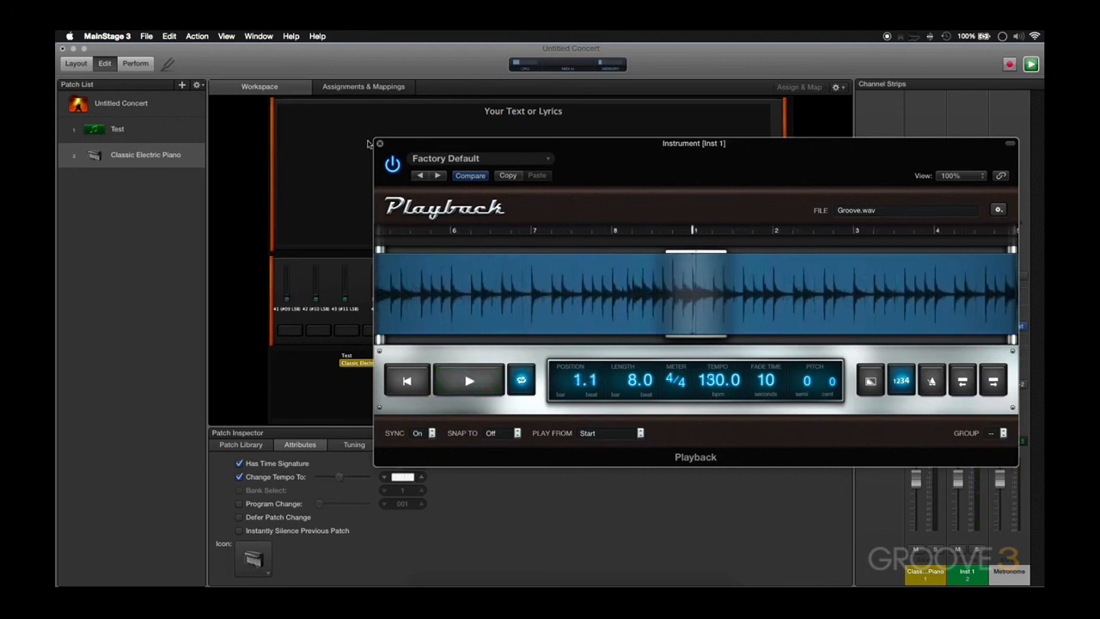
click(378, 144)
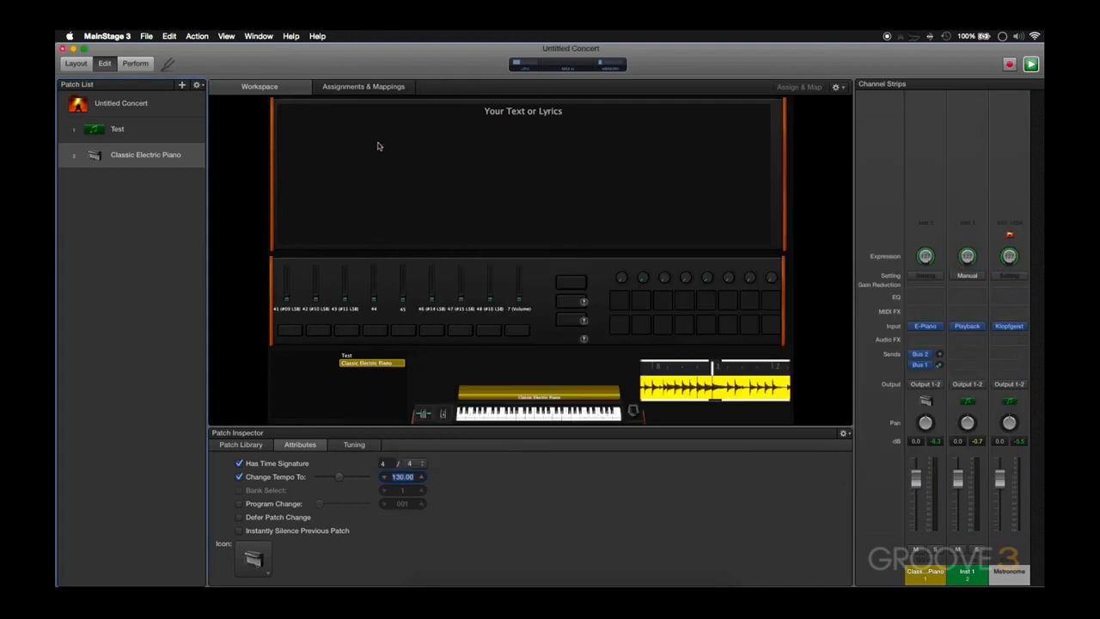